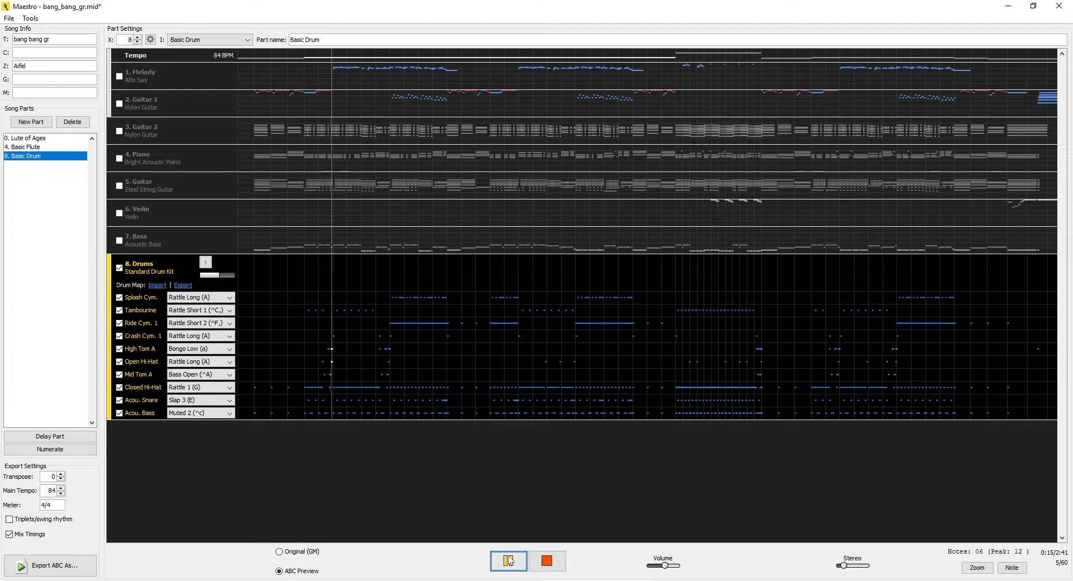
- Pause the preview and raise the volume of the Drums track slightly
click(508, 561)
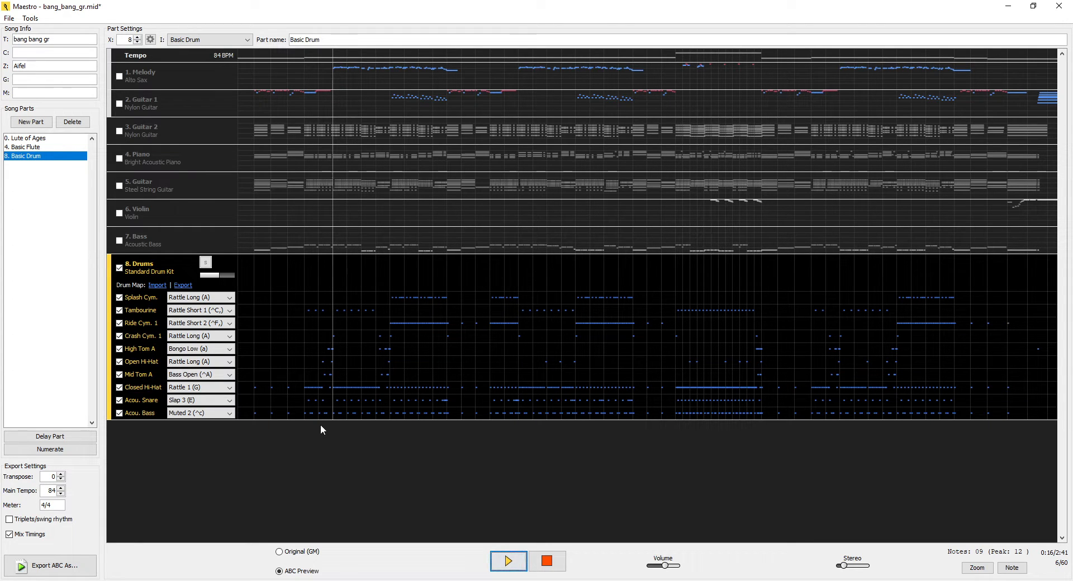
drag(220, 274, 224, 276)
- Look through the drum sounds available for Acou. Bass and keep the current assignment
click(227, 413)
scroll(216, 389, down, 4)
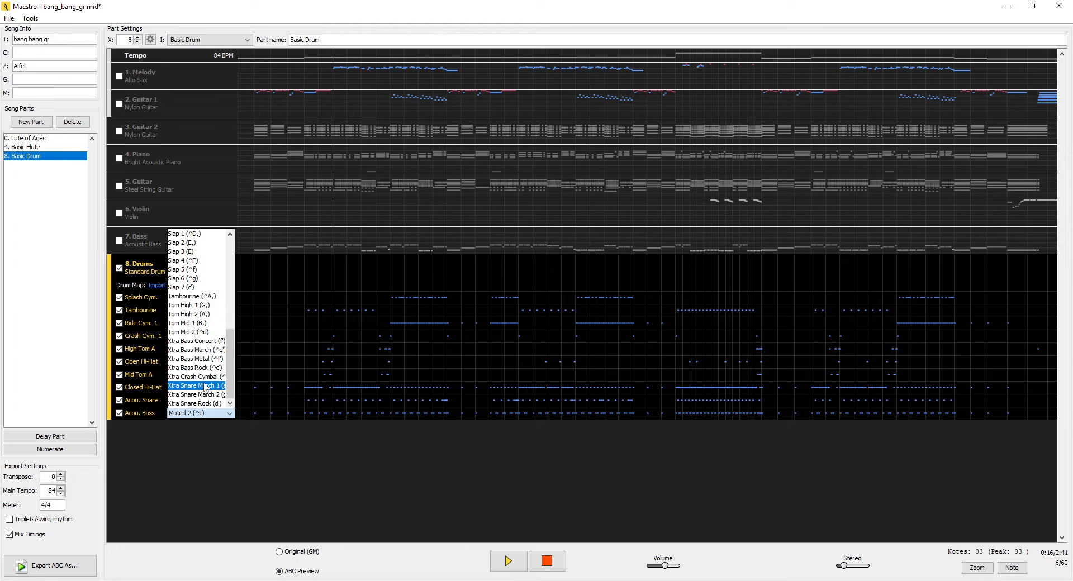
click(348, 453)
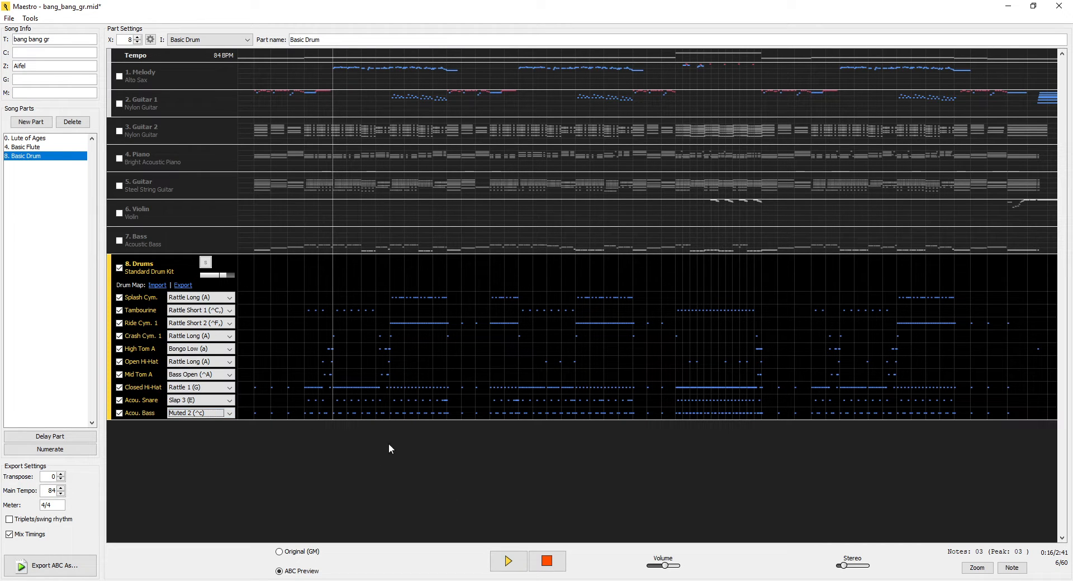
- Play the preview from just before the fast middle section at about 1:24, and restart it from there
click(669, 411)
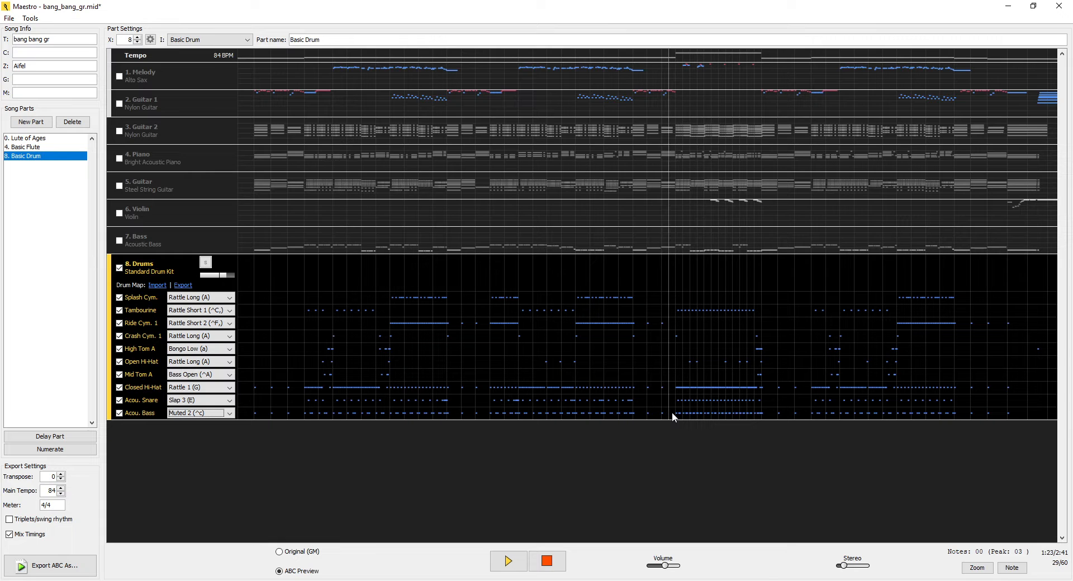
click(522, 562)
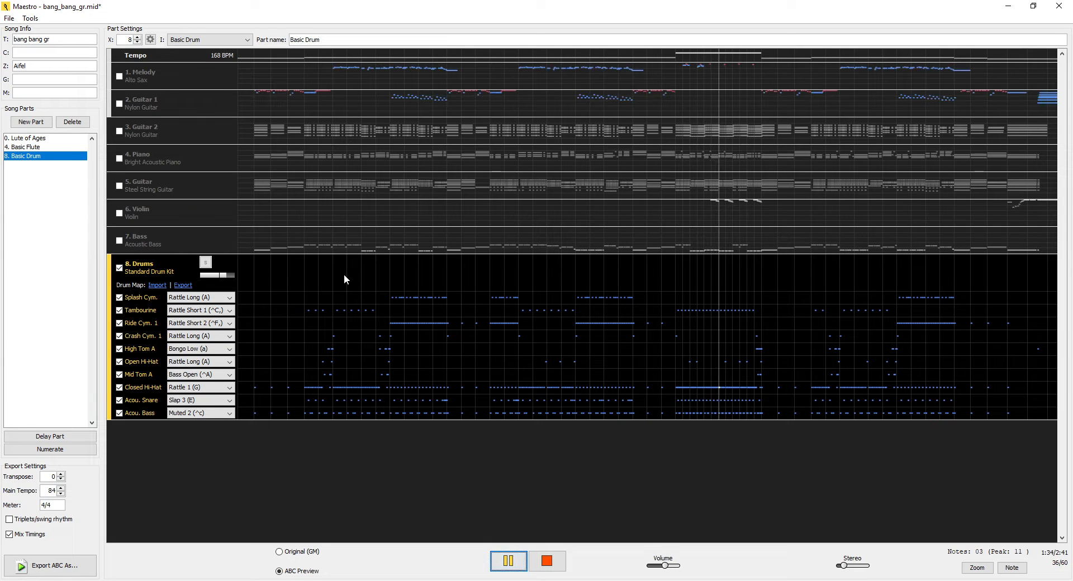
click(671, 279)
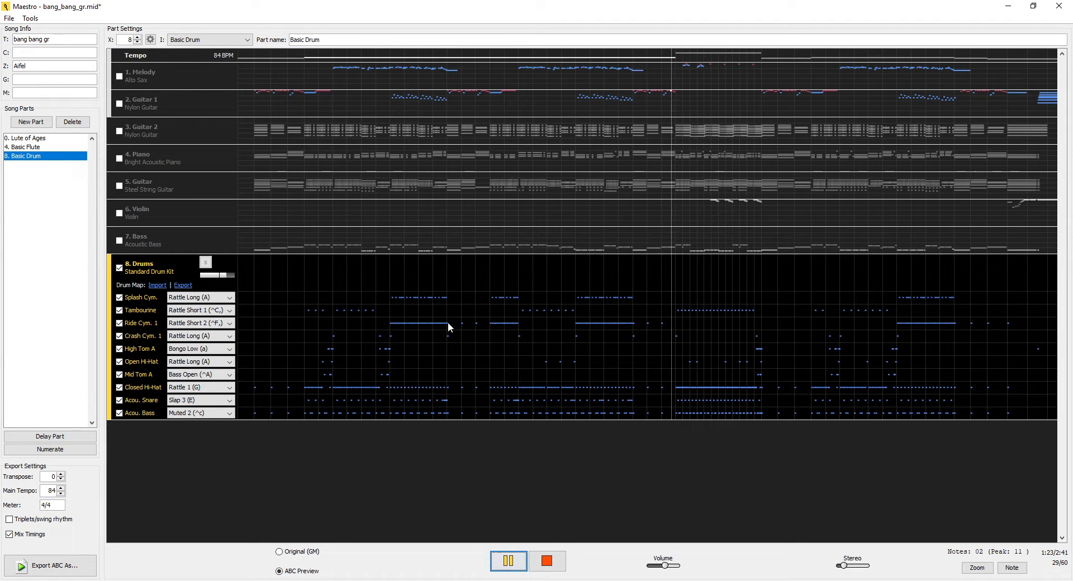
- Assign Xtra Snare Rock (d') to Acou. Snare and Xtra Bass Rock (^c') to Acou. Bass
click(229, 400)
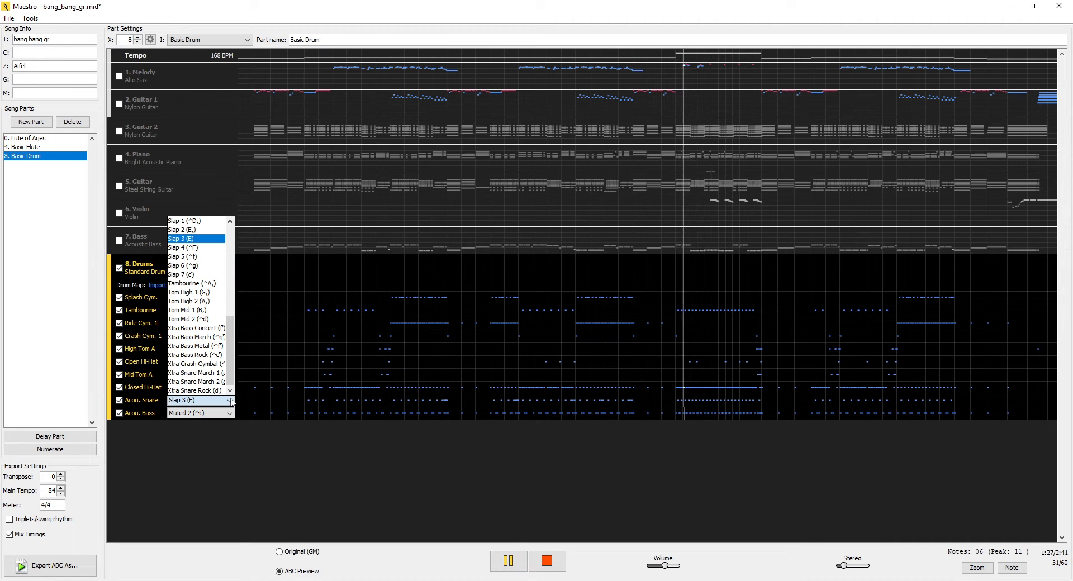
click(200, 391)
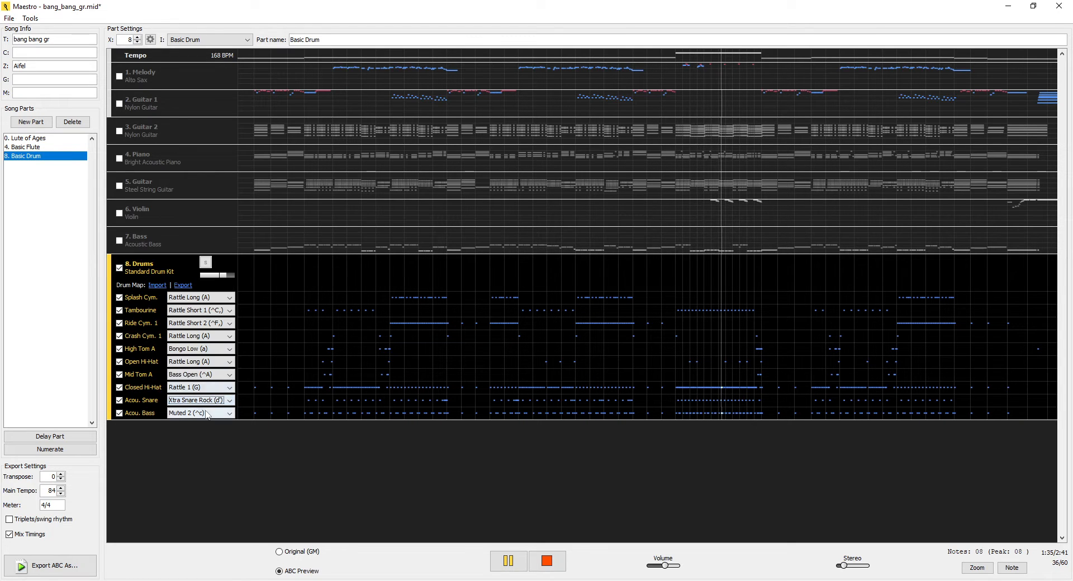
click(207, 414)
scroll(207, 397, down, 5)
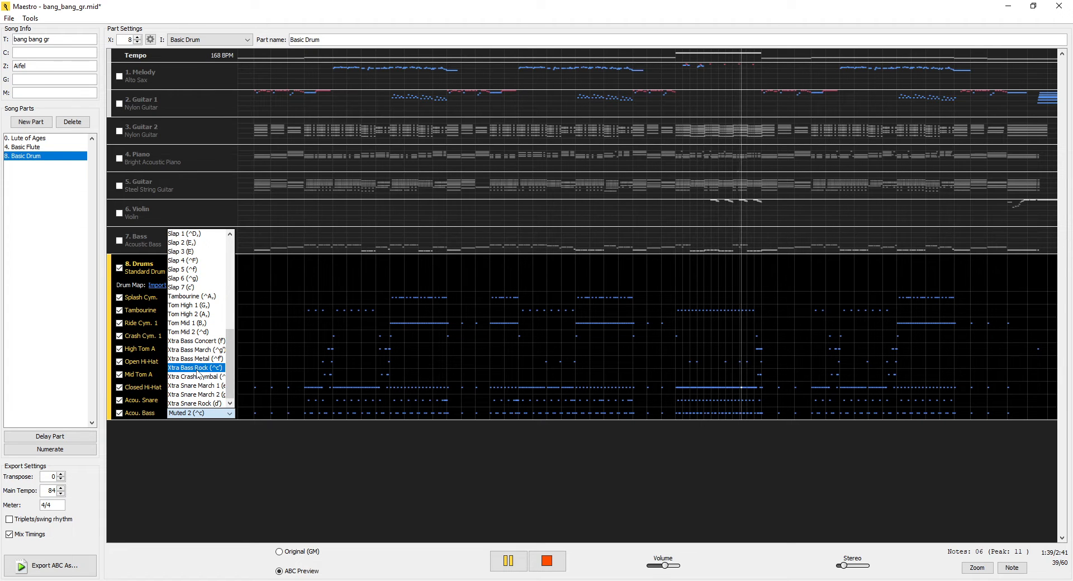
click(197, 368)
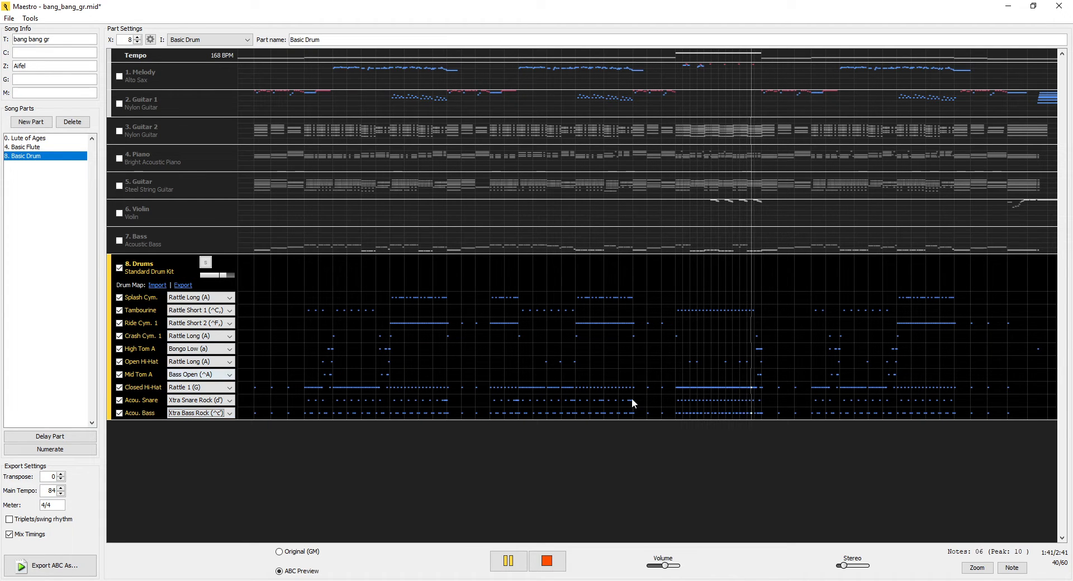
- Replay the fast middle section with the rock snare and bass sounds, skip forward within it and pause
click(674, 404)
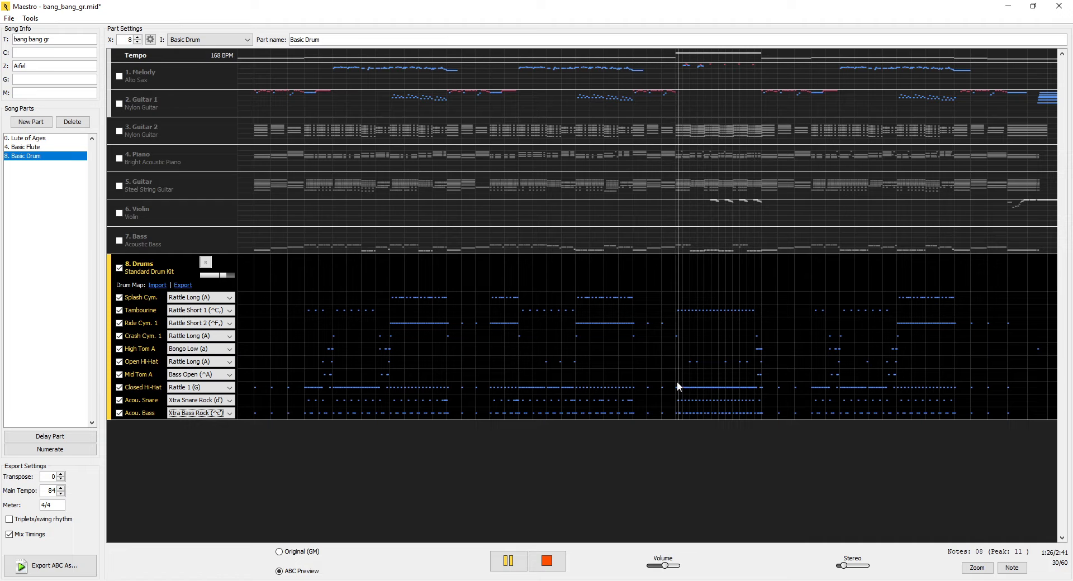
click(692, 280)
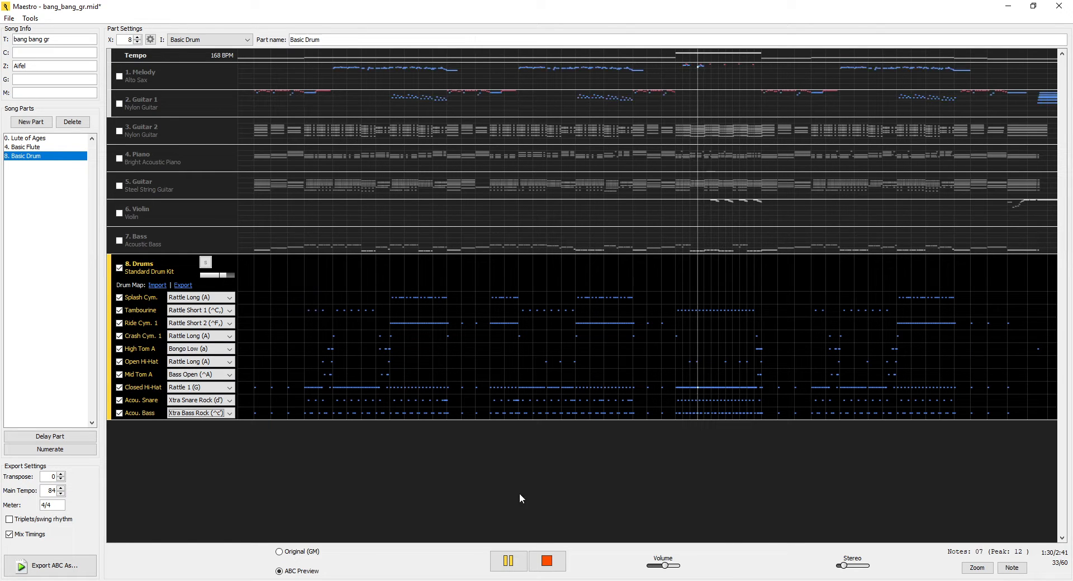
click(508, 561)
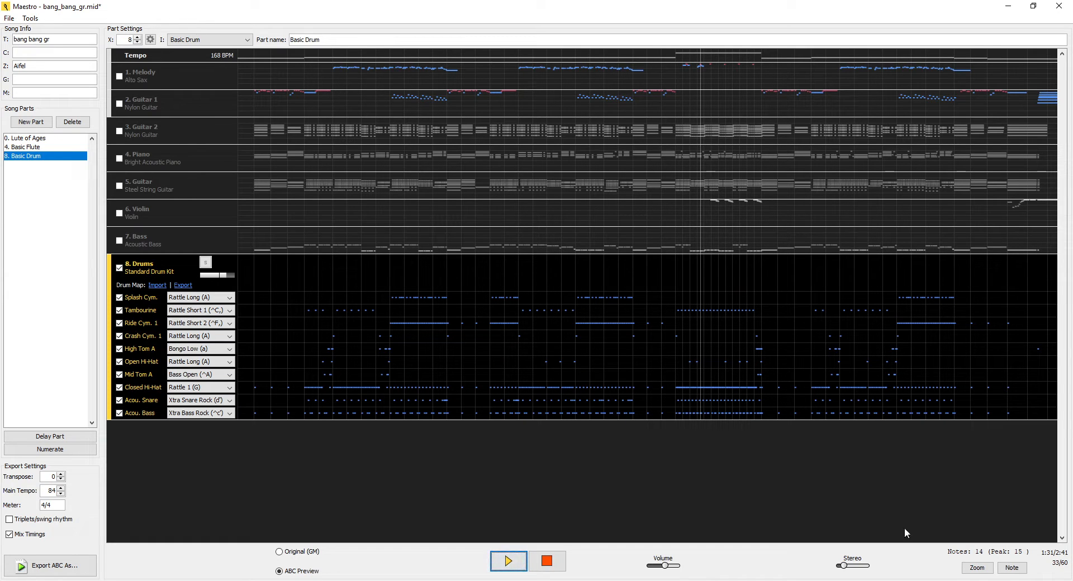
- Zoom in on the timeline and play the preview from 0:26, just before the first Ride Cym. 1 passage
click(986, 569)
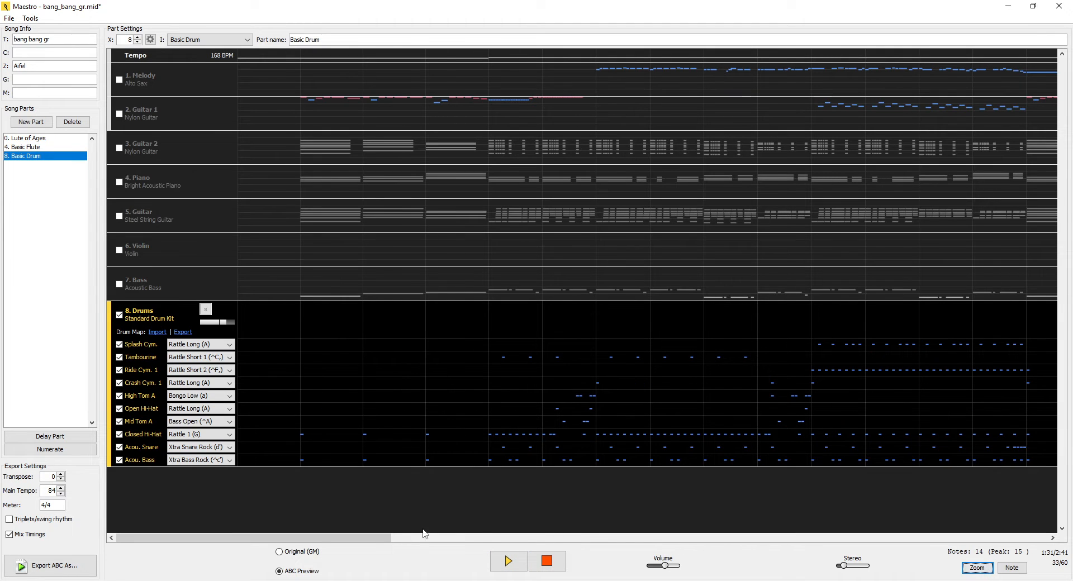
drag(373, 540, 478, 548)
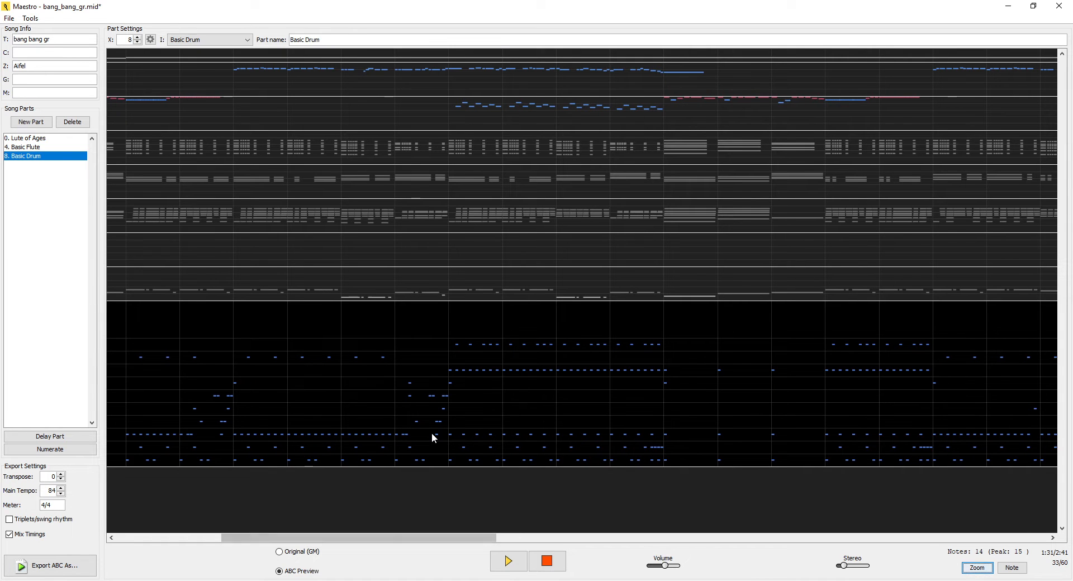
click(432, 433)
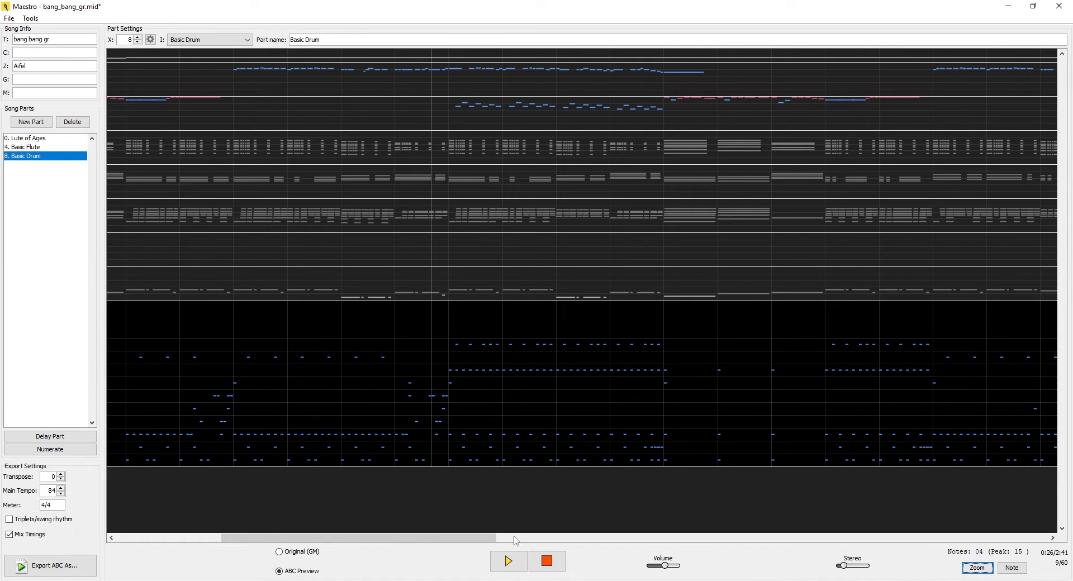
click(517, 562)
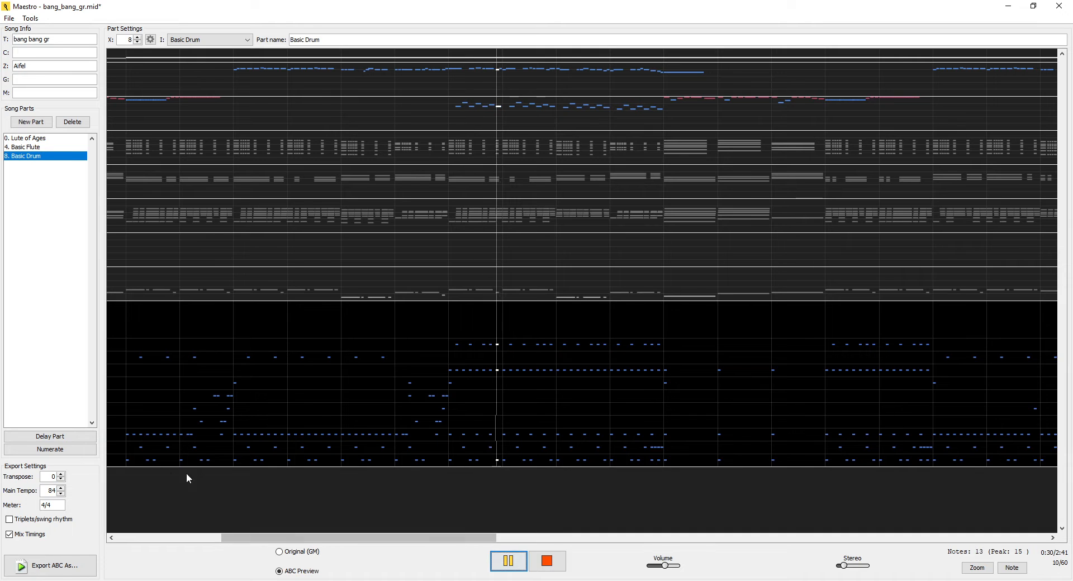
- Try a main tempo of 66 during playback, pause the preview and reset the tempo
click(61, 493)
click(61, 493)
click(61, 493)
click(61, 493)
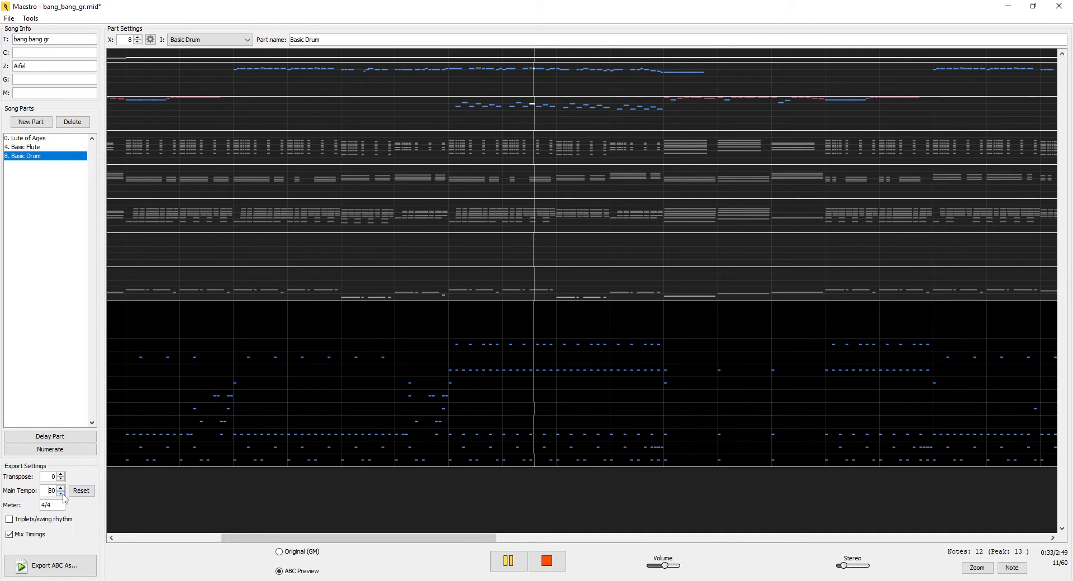
click(62, 494)
click(61, 494)
click(62, 494)
click(61, 494)
click(61, 494)
click(62, 494)
click(62, 494)
click(61, 494)
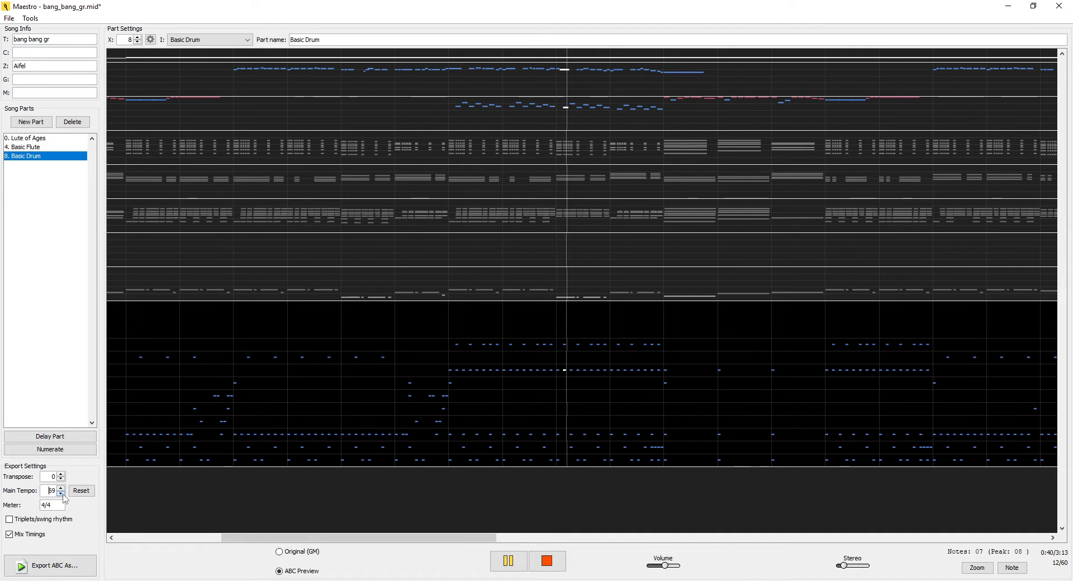
click(62, 494)
click(62, 494)
click(61, 493)
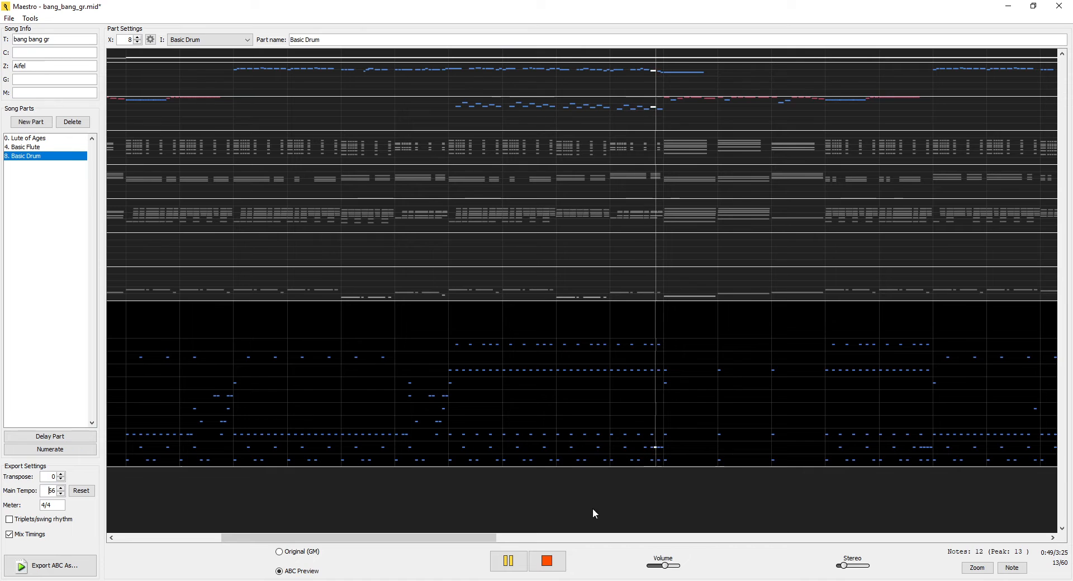
click(508, 560)
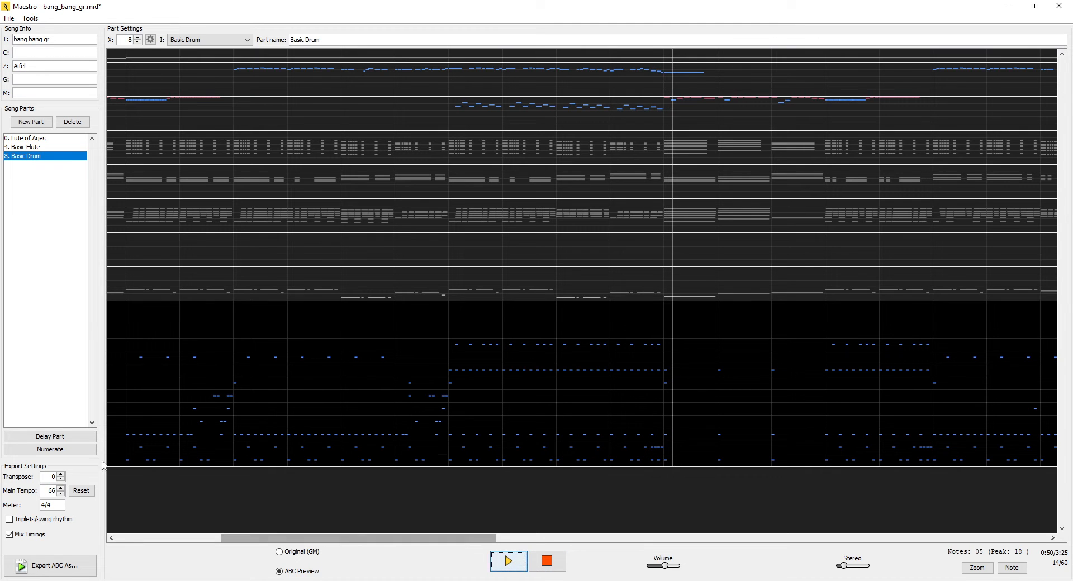
click(81, 491)
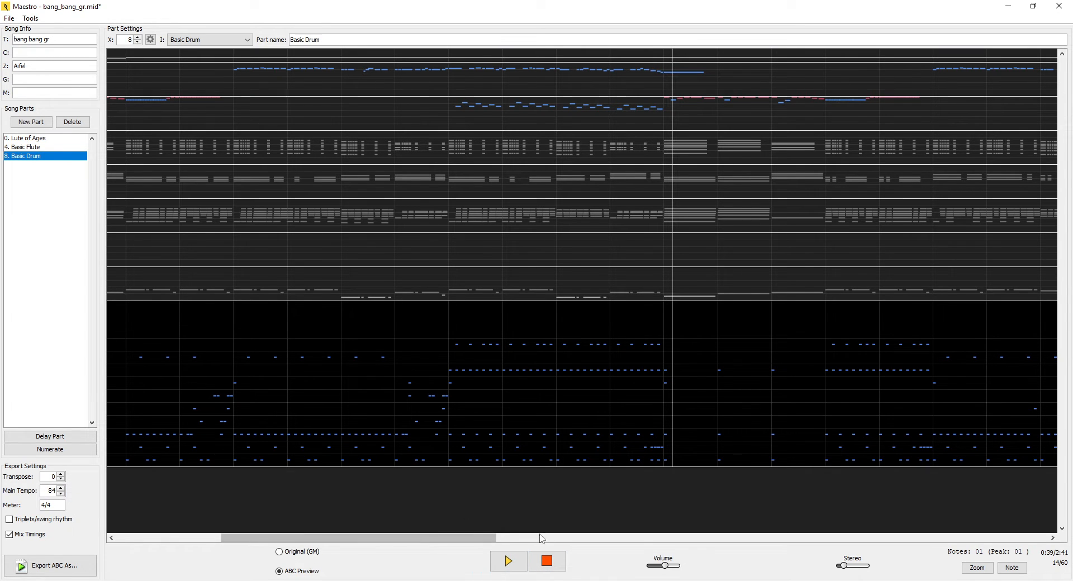
- Place the playhead at the first Ride Cym. 1 note at 0:27 and check the sound choices for Acou. Snare
drag(481, 537, 433, 531)
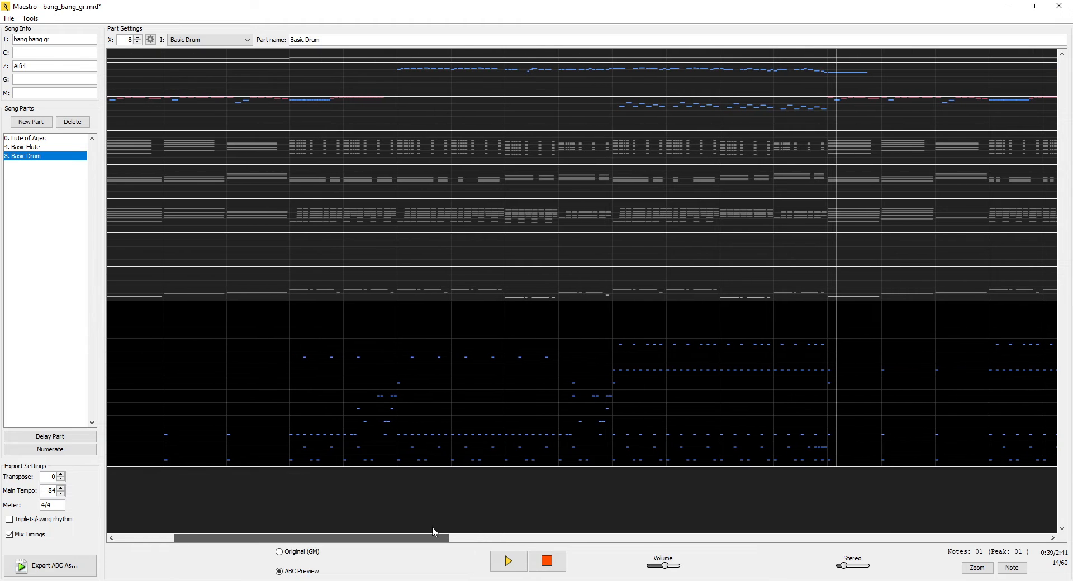
click(614, 374)
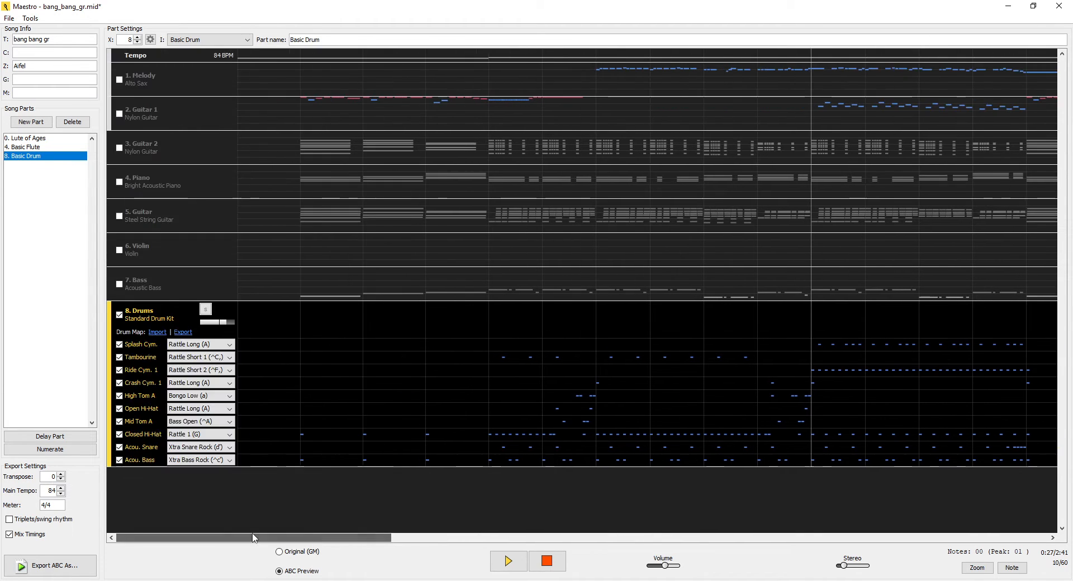
click(213, 447)
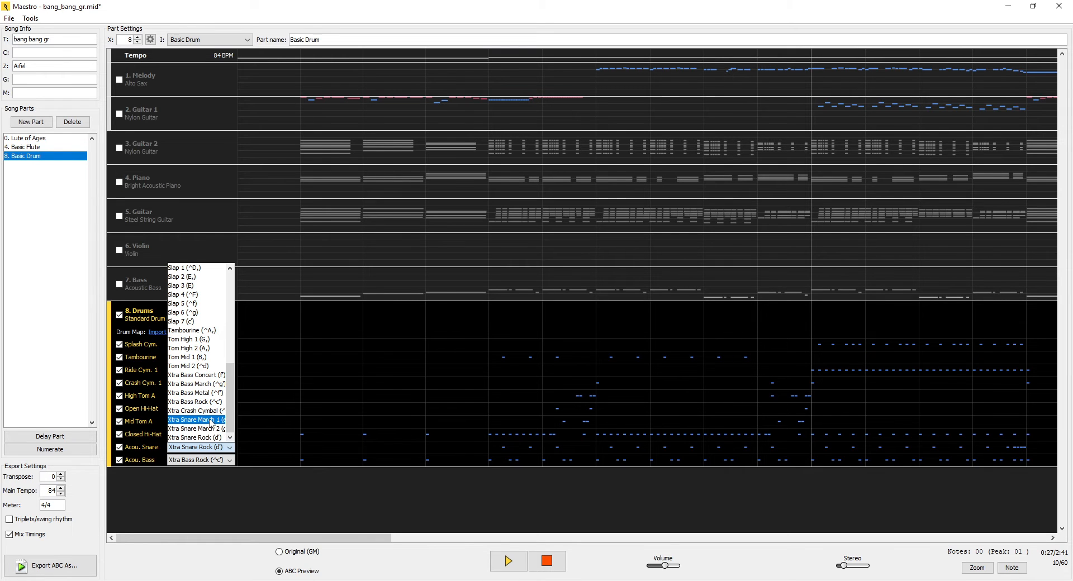
click(218, 447)
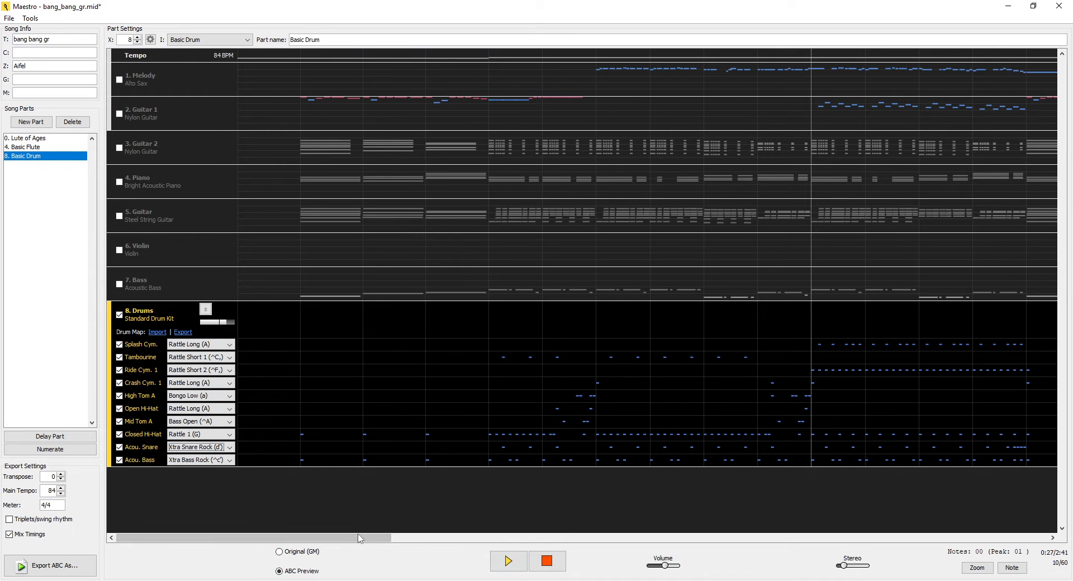
- Move the playhead slightly earlier, just ahead of the first Ride Cym. 1 passage
drag(259, 541, 363, 542)
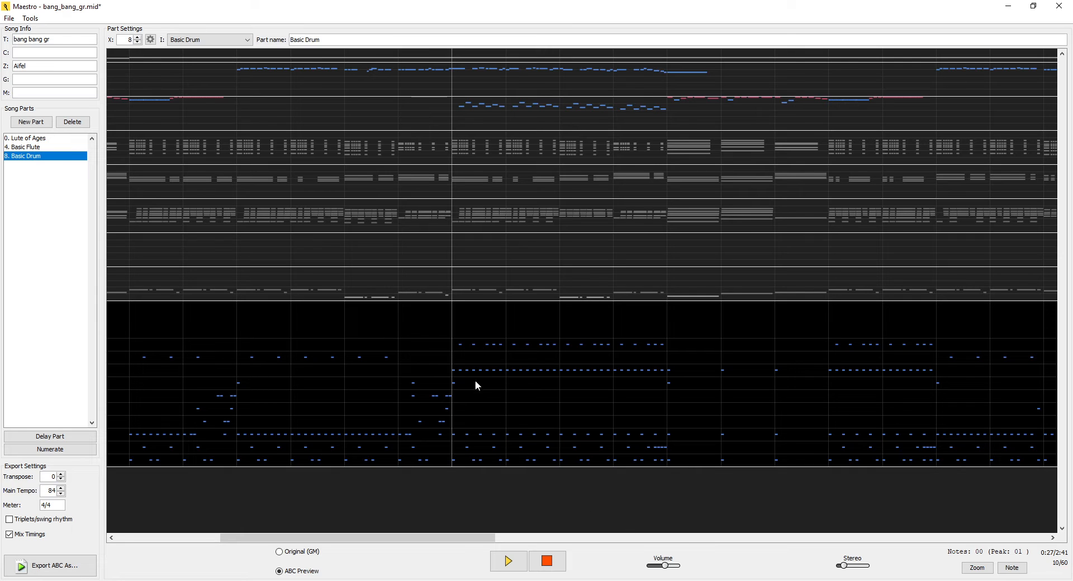
click(447, 359)
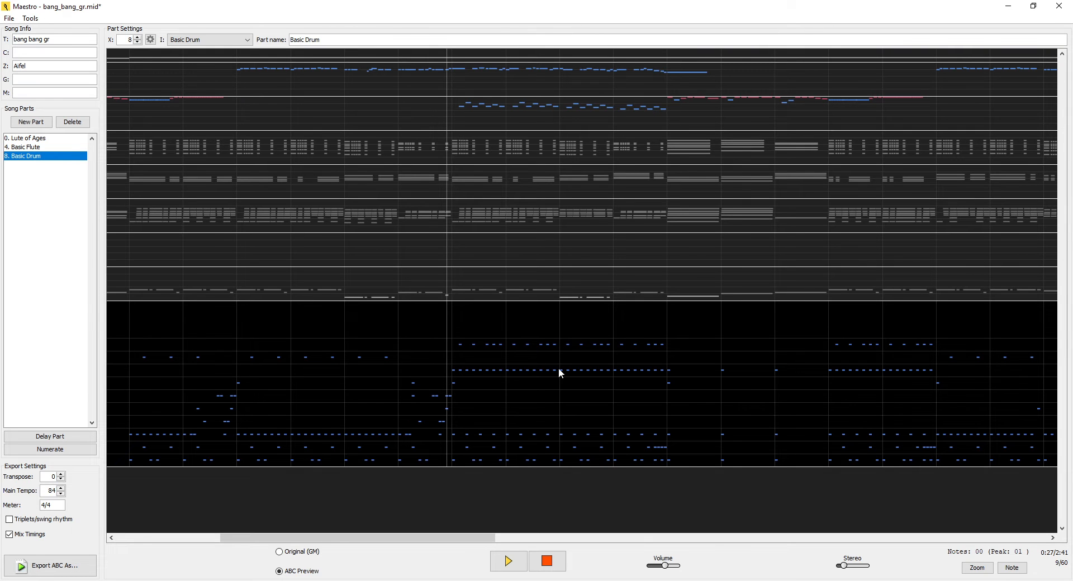
- Assign Rim Shot 2 (F) to Tambourine and Rim Shot 1 (^D) to Ride Cym. 1
drag(422, 537, 317, 527)
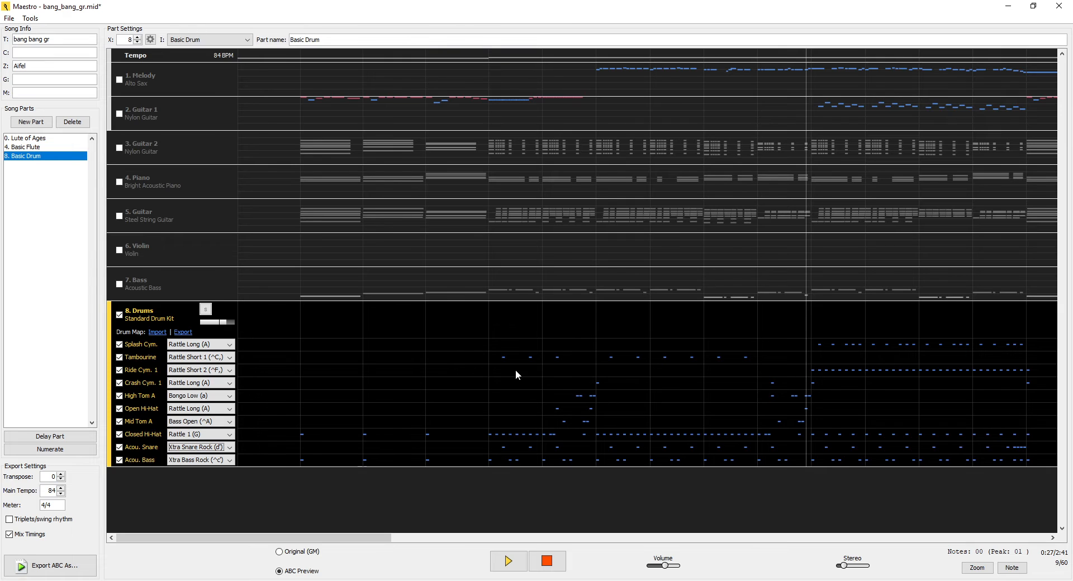
click(231, 357)
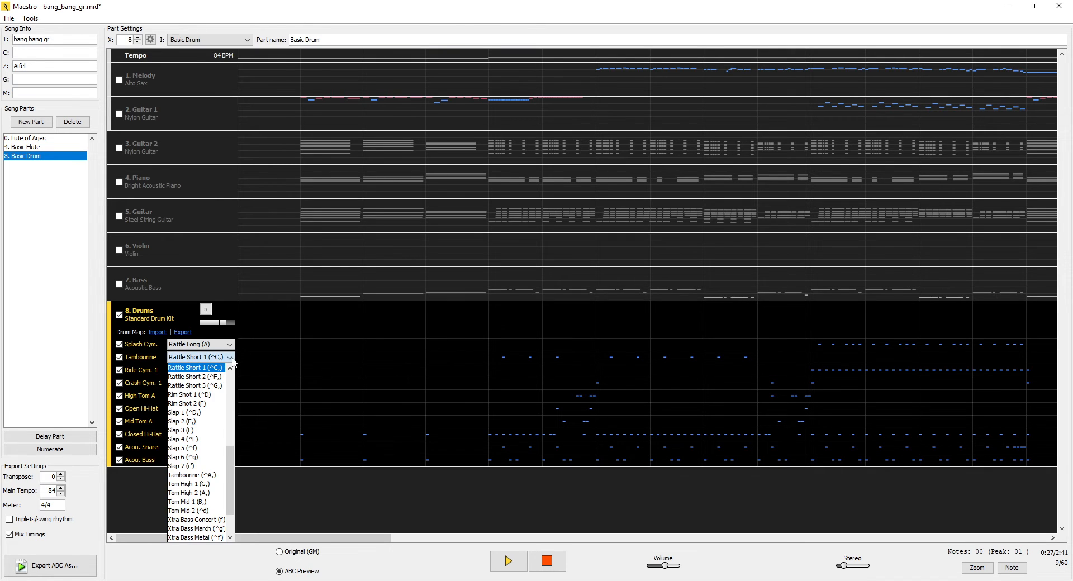
click(190, 403)
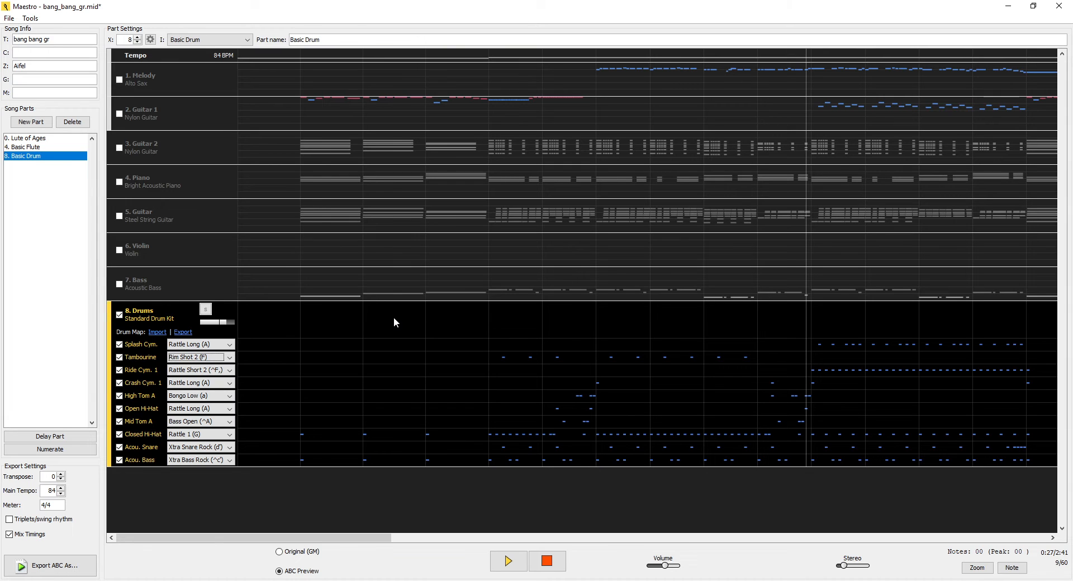
click(200, 371)
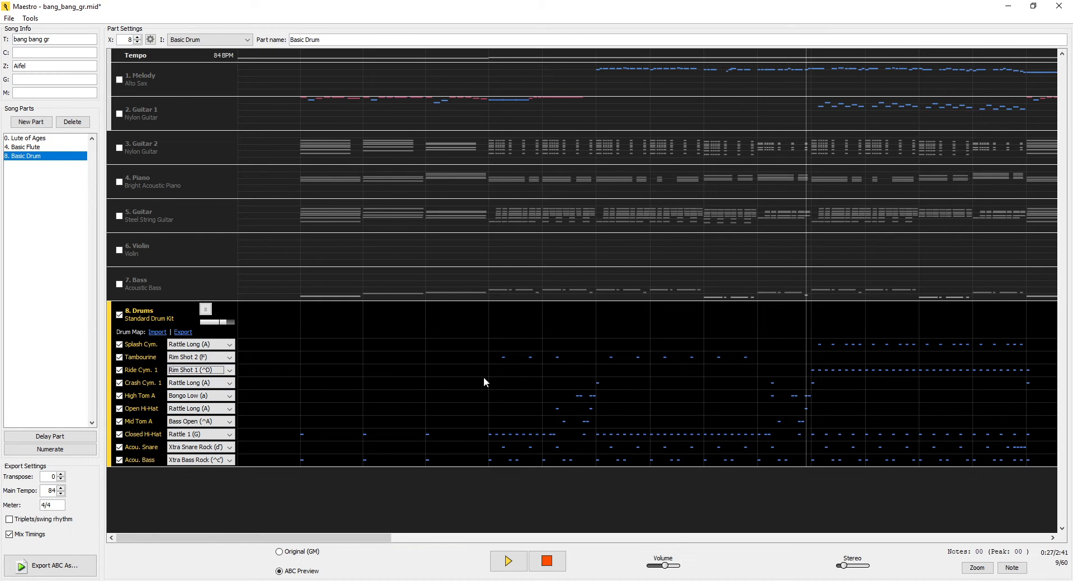
click(183, 333)
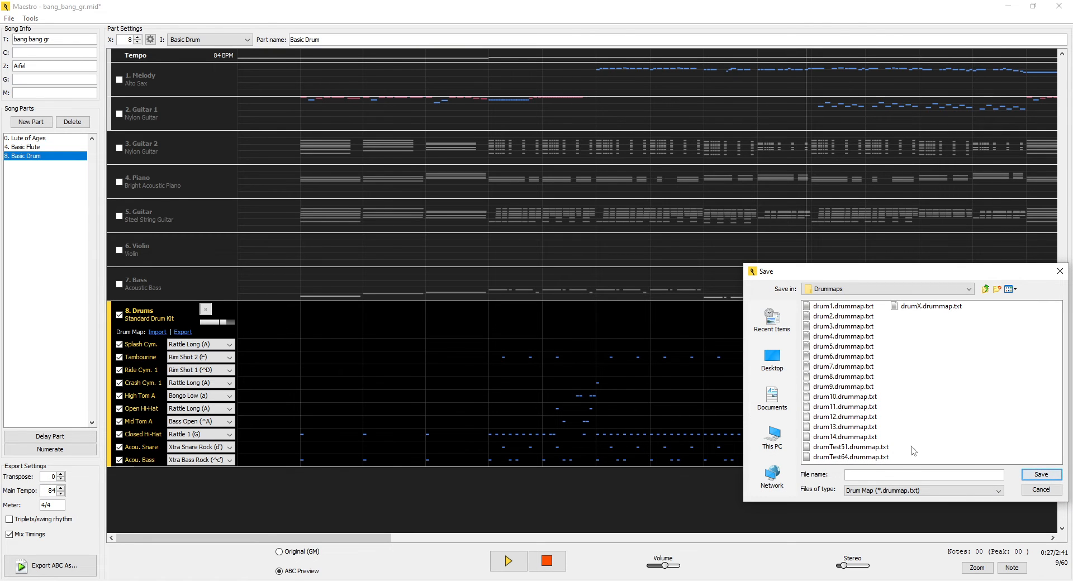
text(fdnznbn)
click(1042, 491)
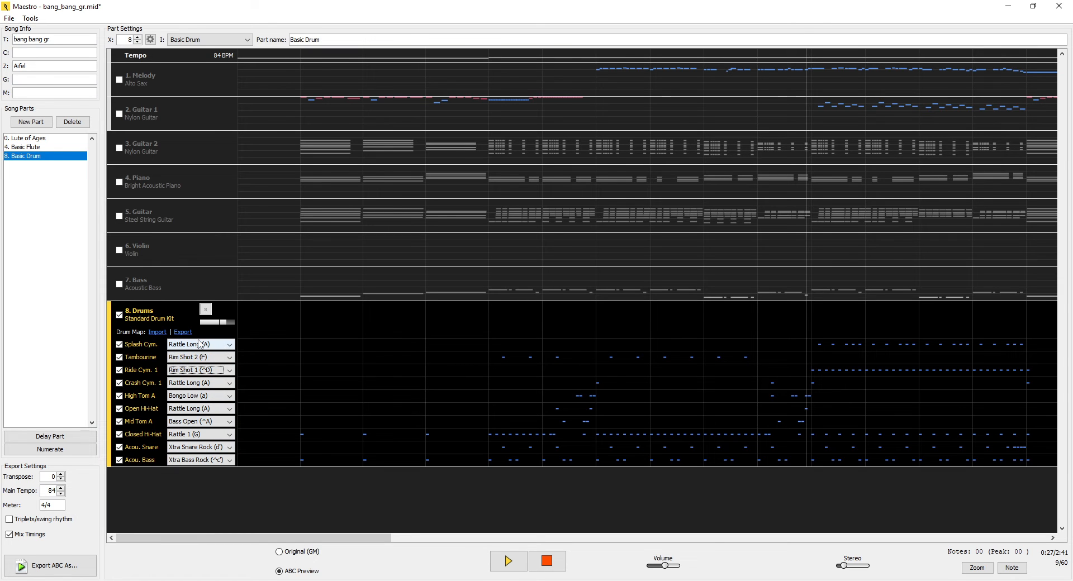
- Import the drum map drum8.drummap.txt into the Drums track
click(157, 332)
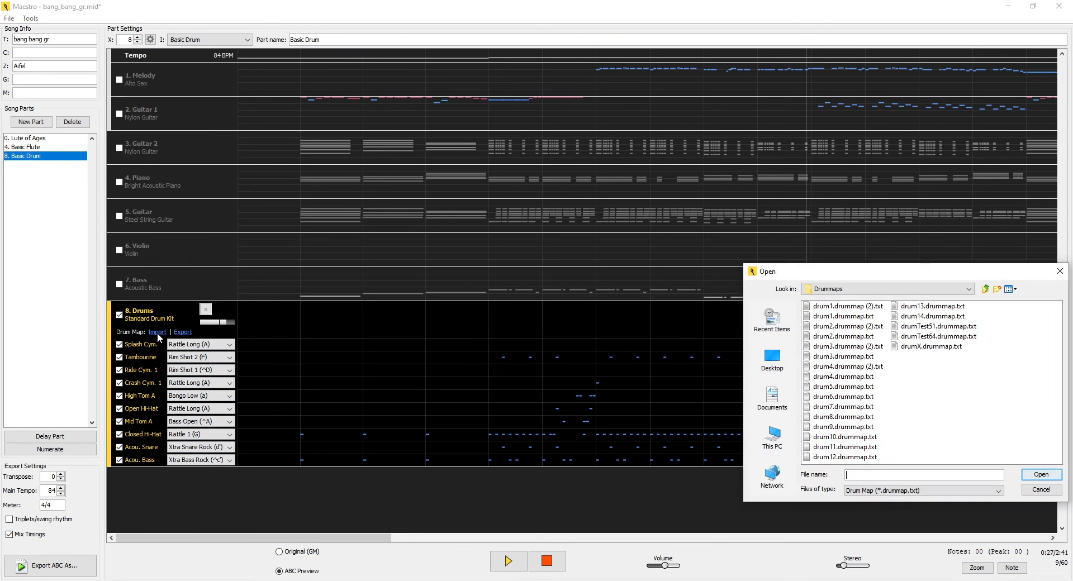
click(839, 408)
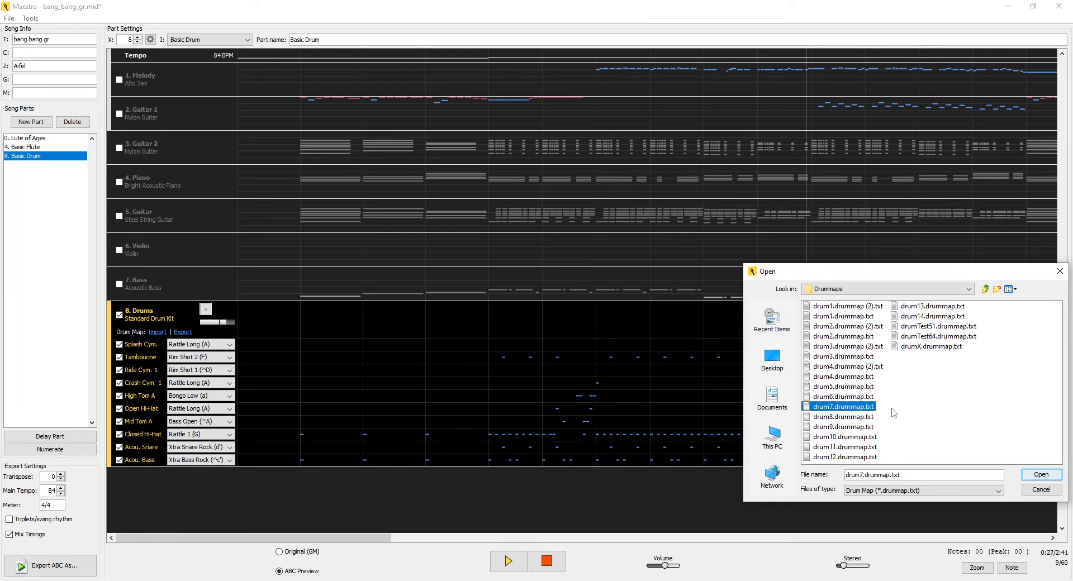
click(873, 406)
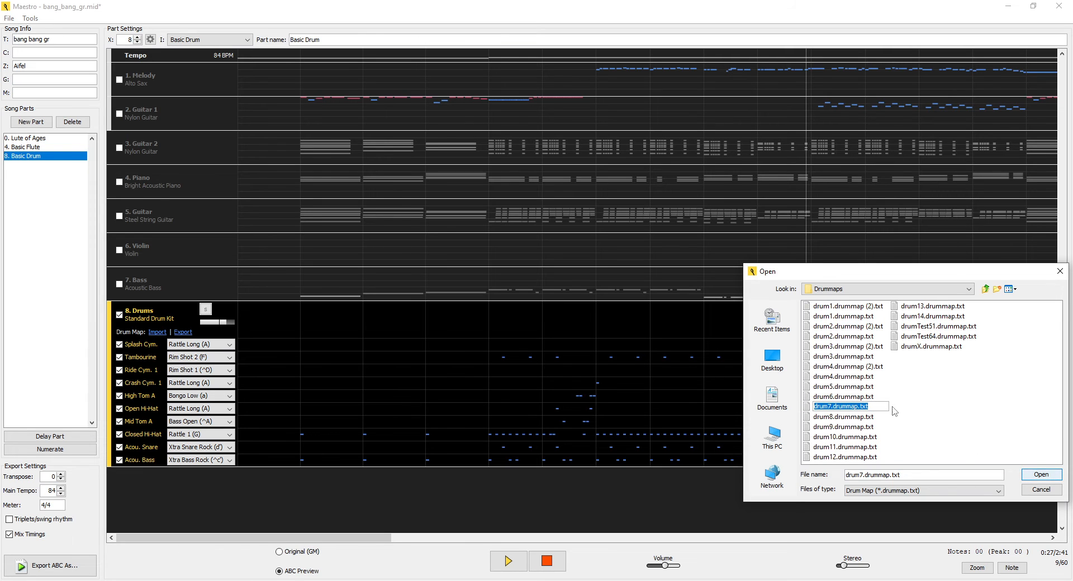
click(902, 408)
click(846, 406)
click(819, 418)
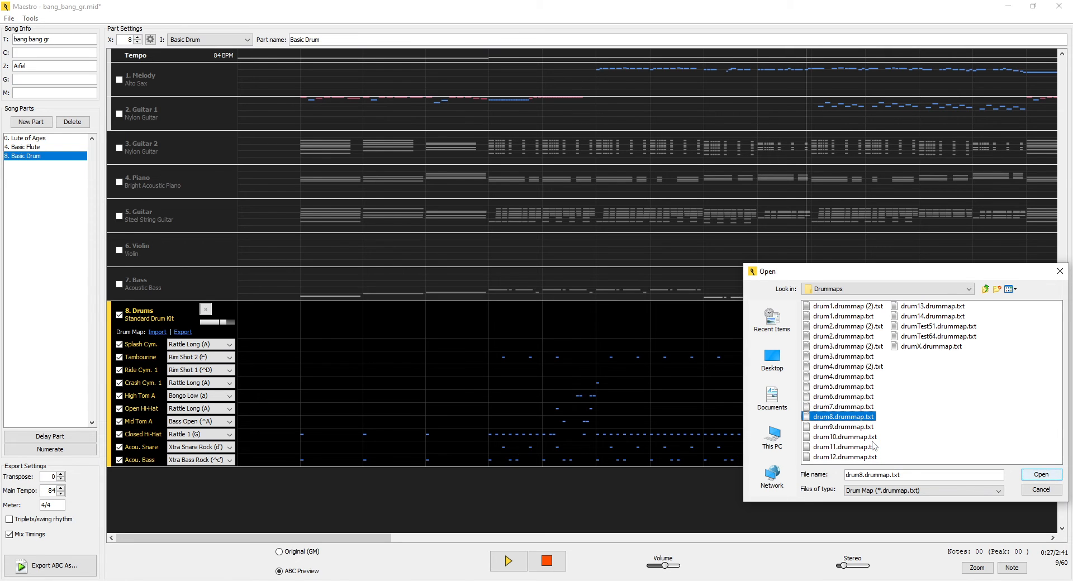
click(1033, 476)
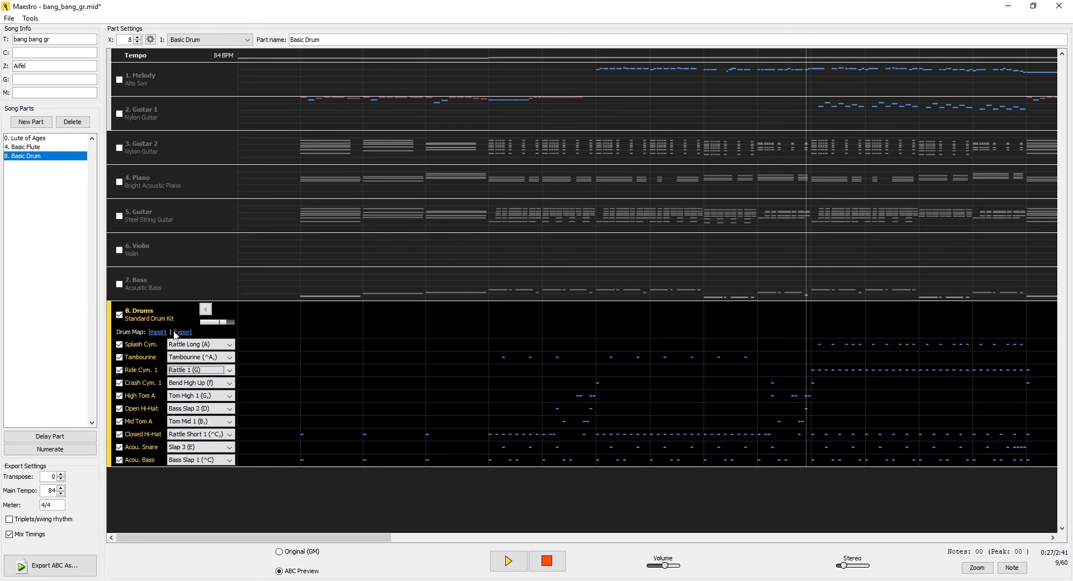
- Import the drum map drum1.drummap.txt into the Drums track
click(158, 332)
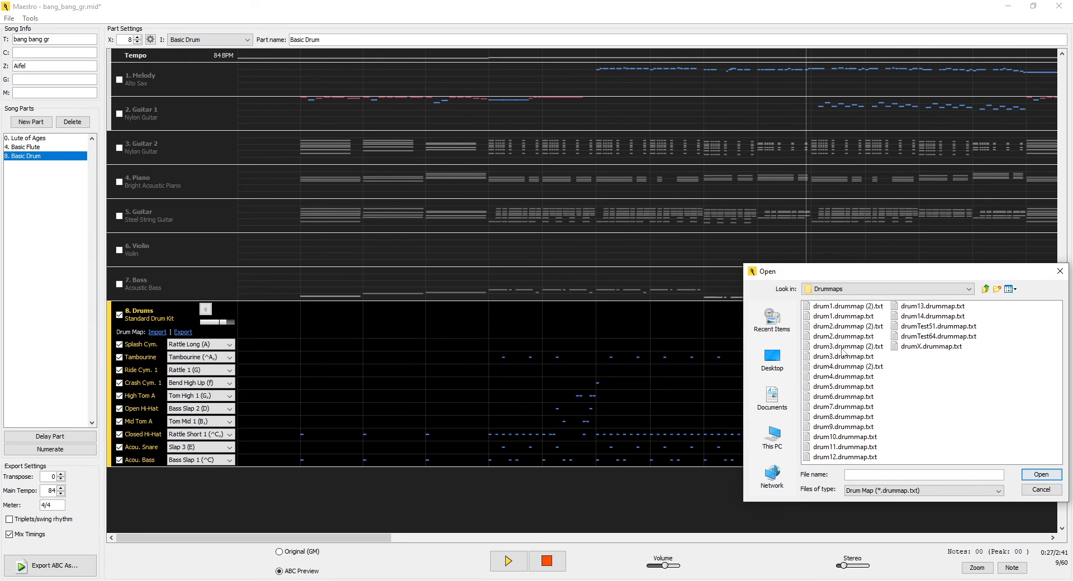
click(844, 317)
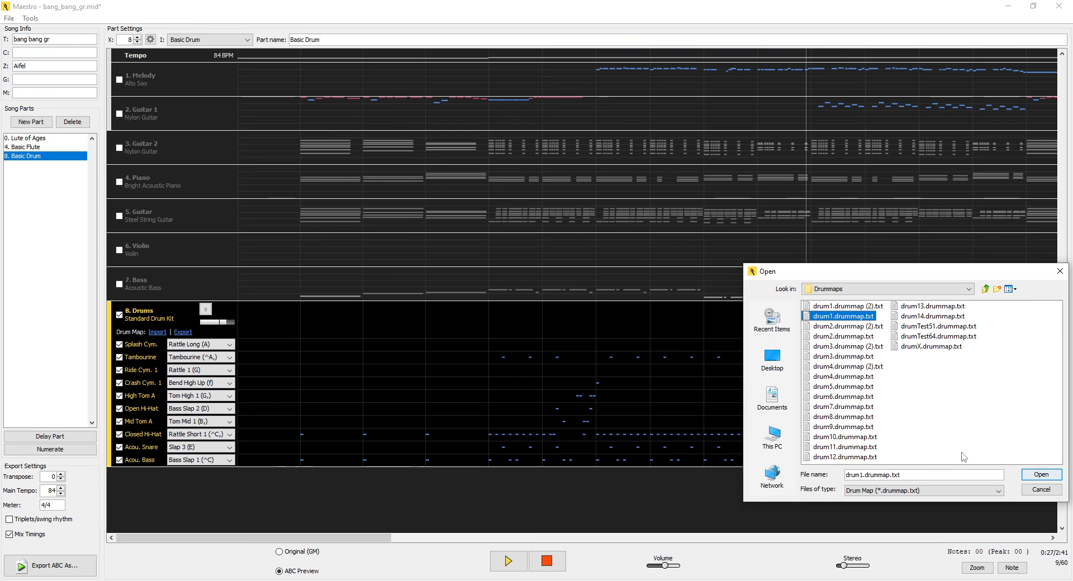
click(1040, 475)
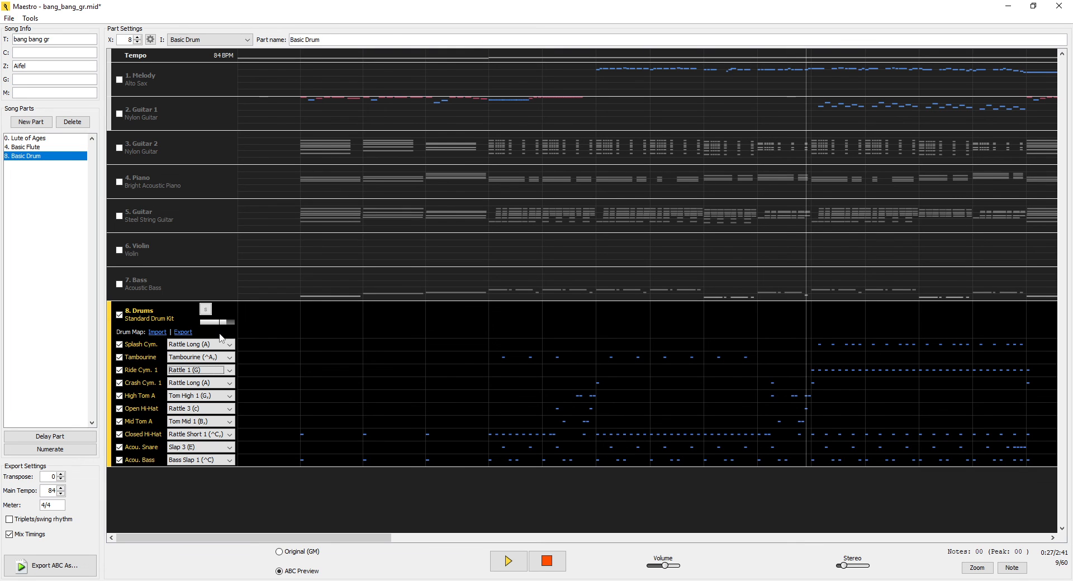
- Check the Xtra sound choices for Acou. Bass and place the playhead just ahead of the first drum notes
click(271, 322)
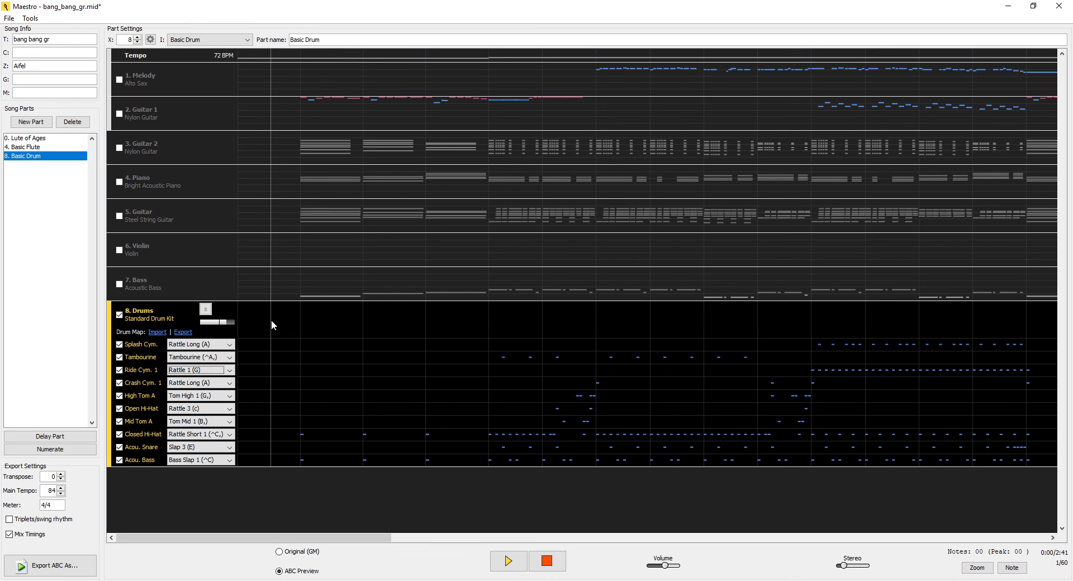
click(336, 317)
click(332, 317)
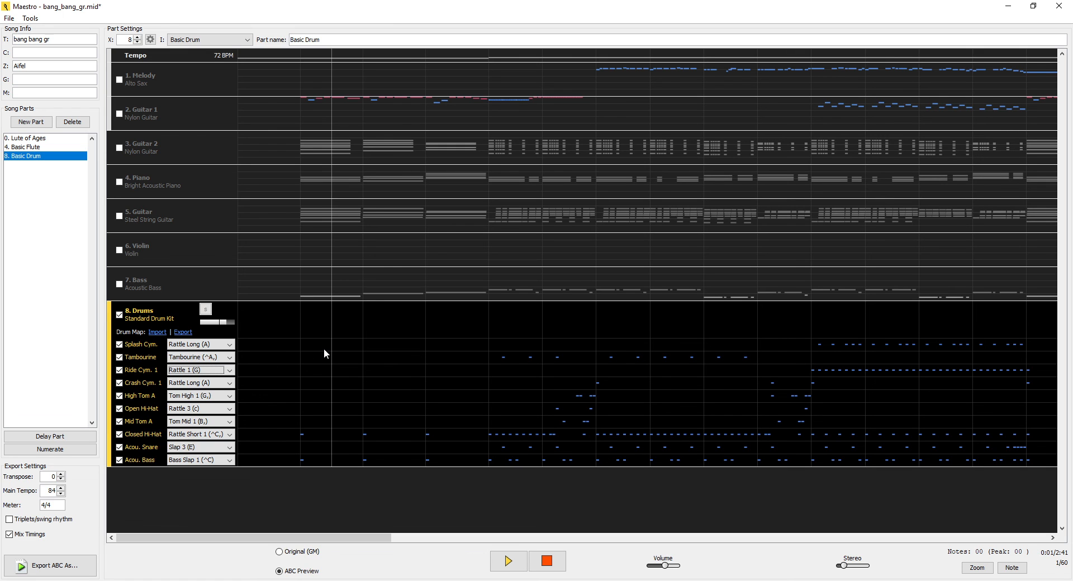
click(210, 458)
key(x)
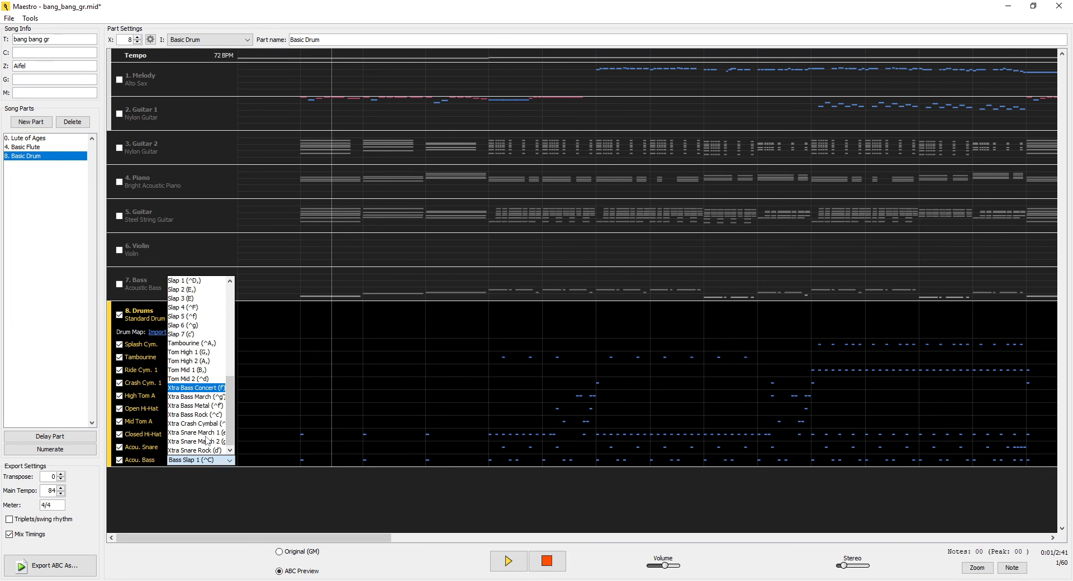
click(295, 309)
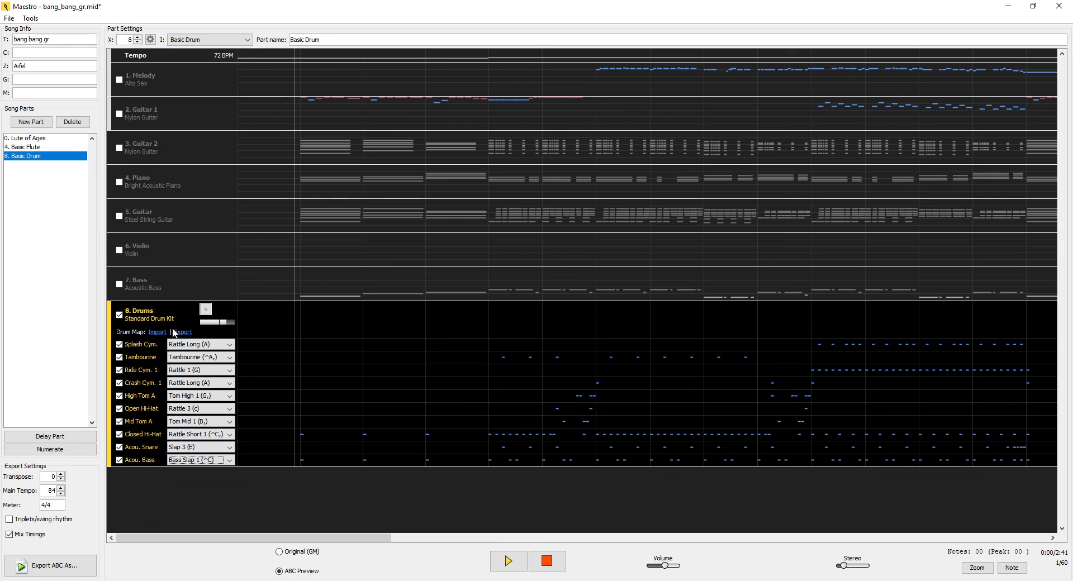